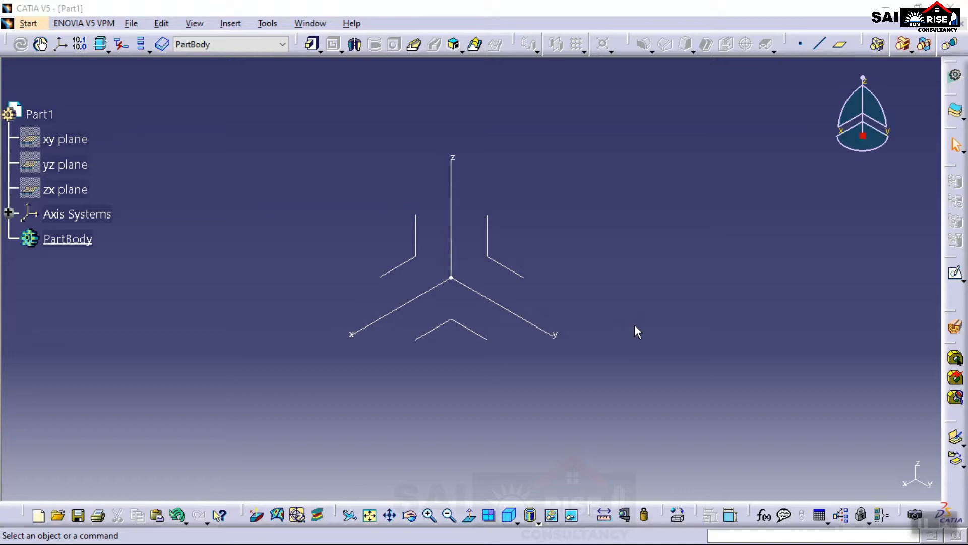
- Sketch a square centred on the origin of the xy plane and extrude it as a pad 85 mm long
left_click(477, 337)
left_click(953, 274)
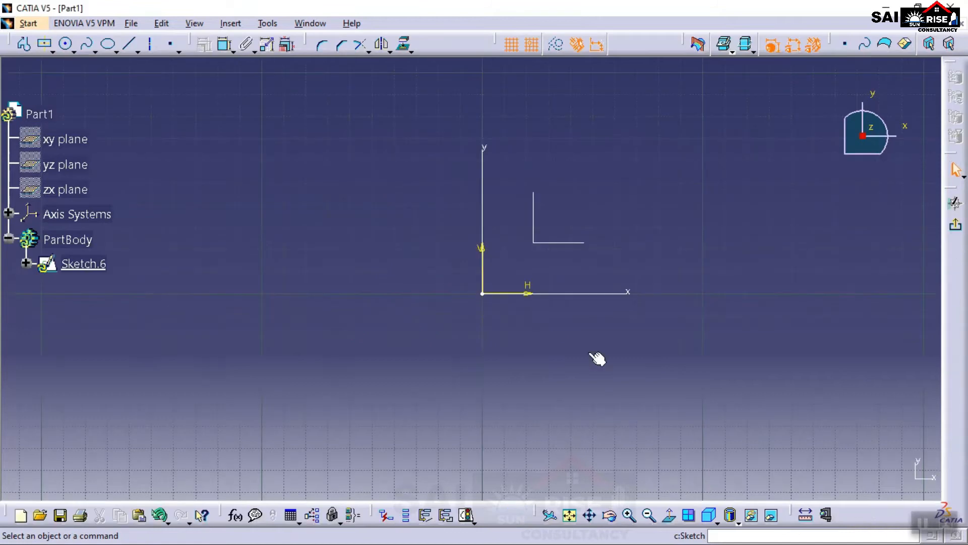
left_click(47, 47)
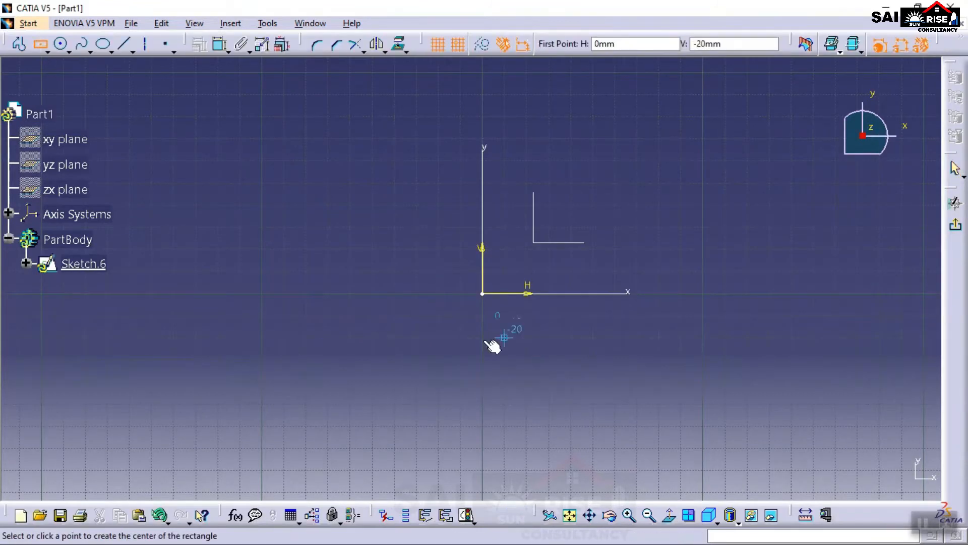
left_click(483, 293)
left_click(592, 397)
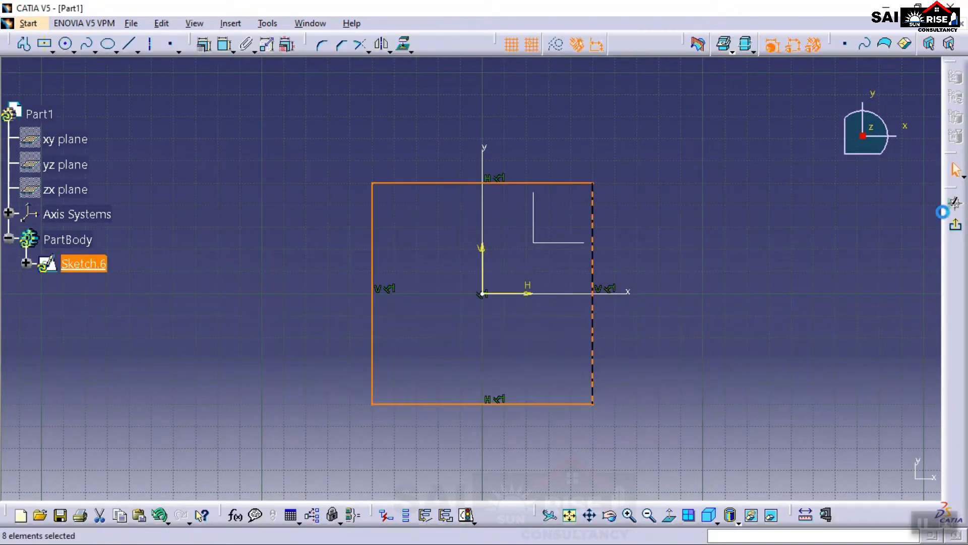
left_click(955, 228)
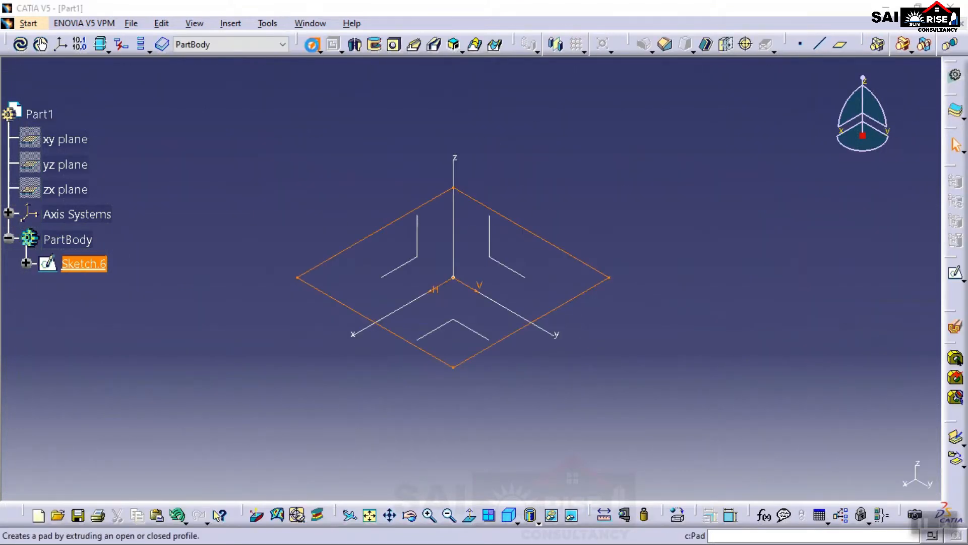
left_click(312, 45)
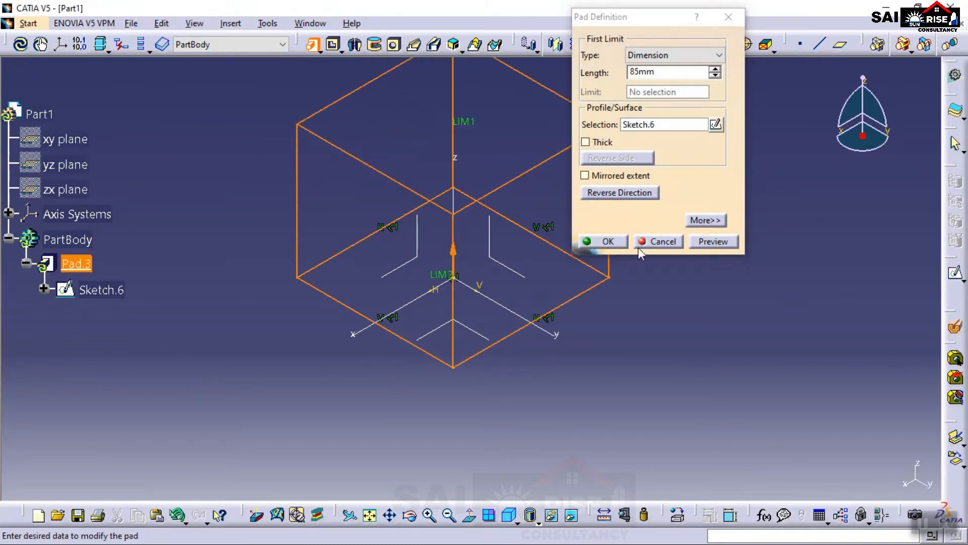
left_click(608, 241)
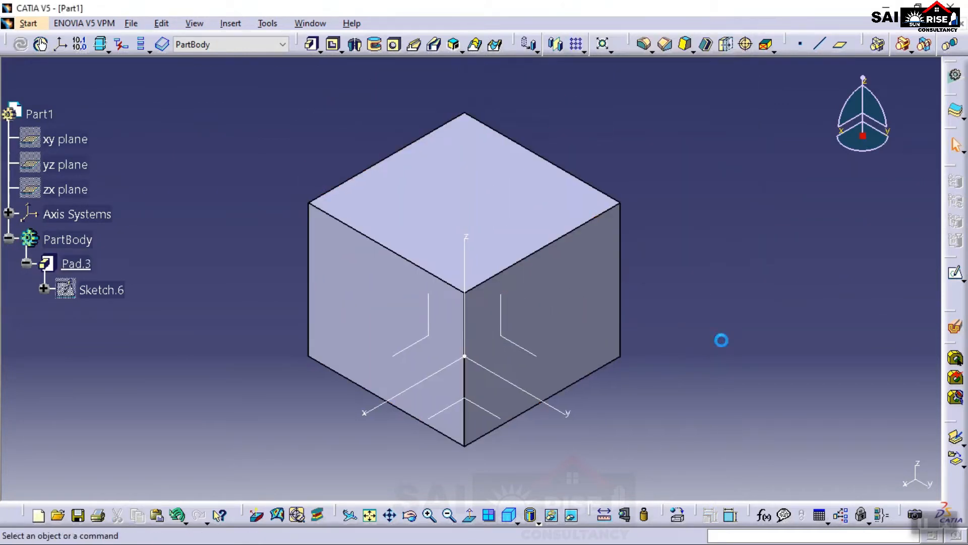
- Shell the block with a 5 mm inside thickness, removing the top face and the two front side faces
left_click(707, 46)
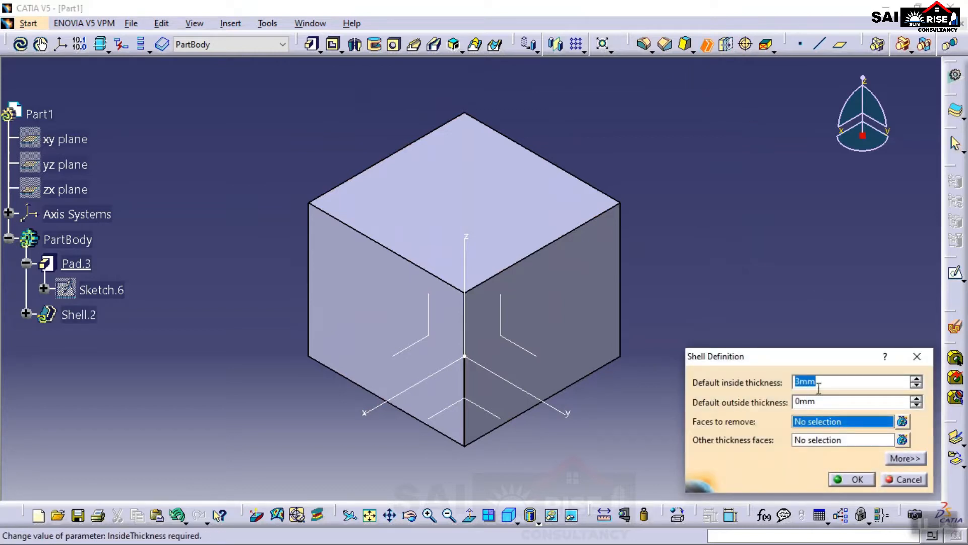
type("5")
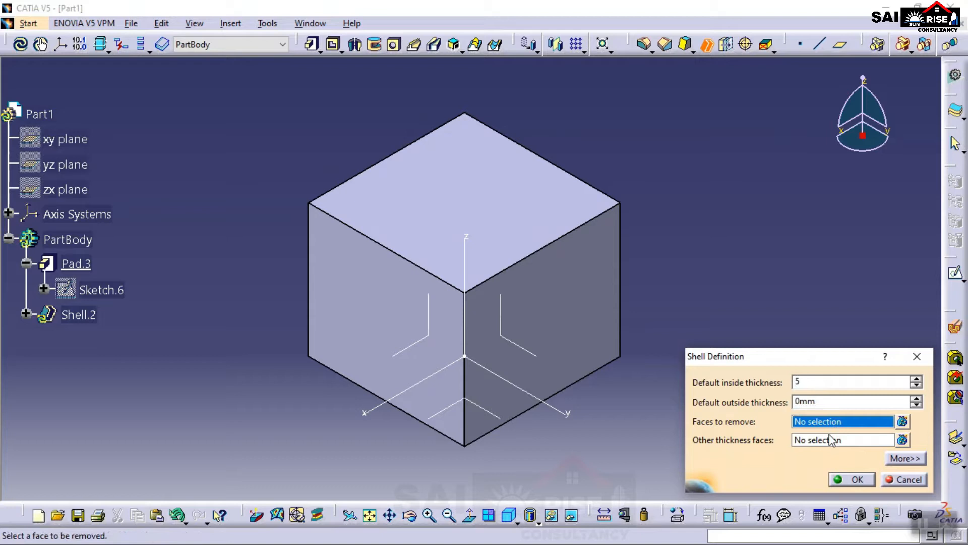
left_click(813, 423)
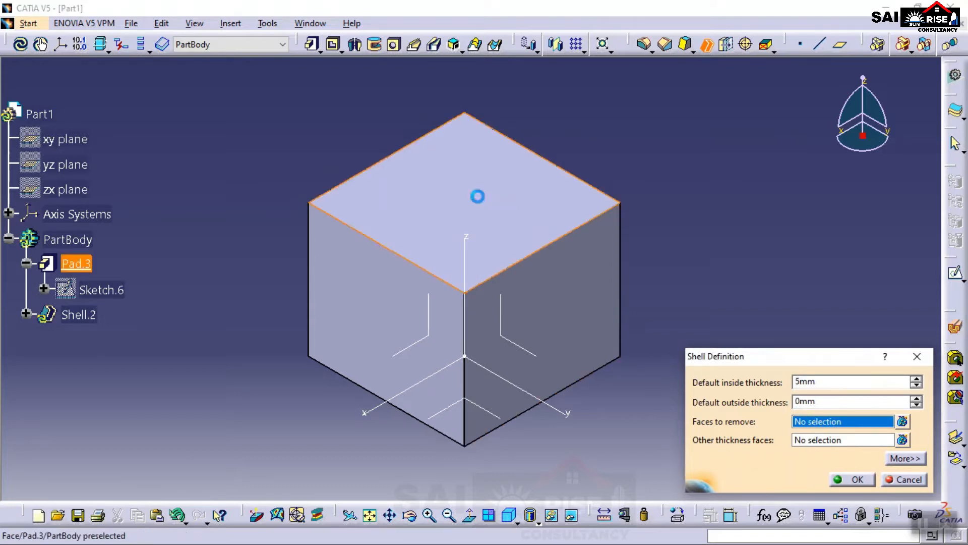
left_click(477, 198)
left_click(400, 339)
left_click(537, 313)
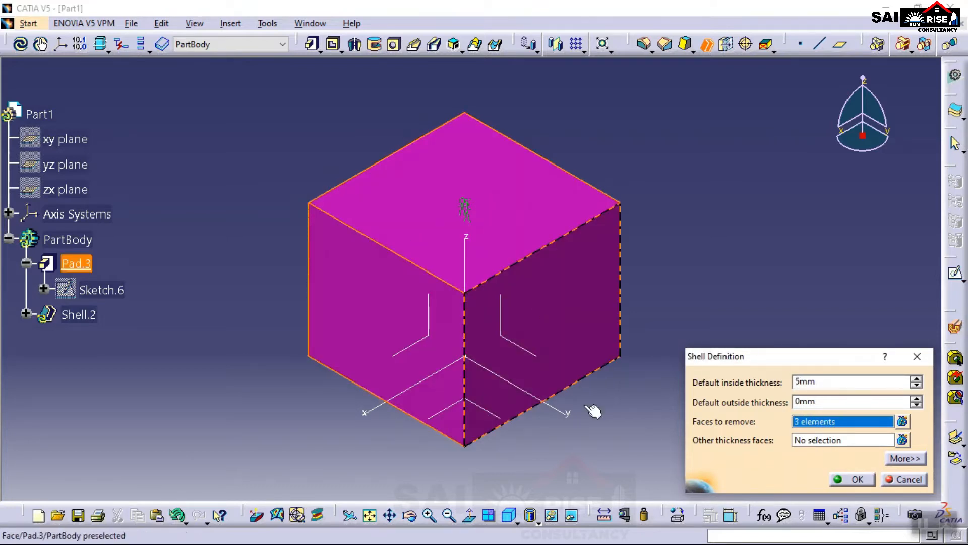
left_click(858, 479)
- Sketch a diagonal line about 86 mm long on the yz plane, sloping down from near the wall to H 30 mm, V 10 mm
middle_click_drag(499, 449, 542, 444)
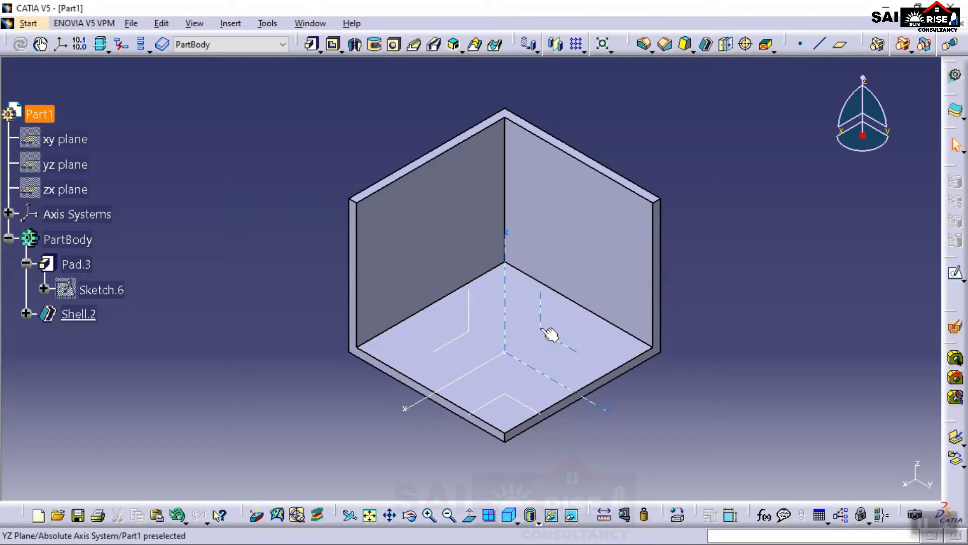
left_click(542, 308)
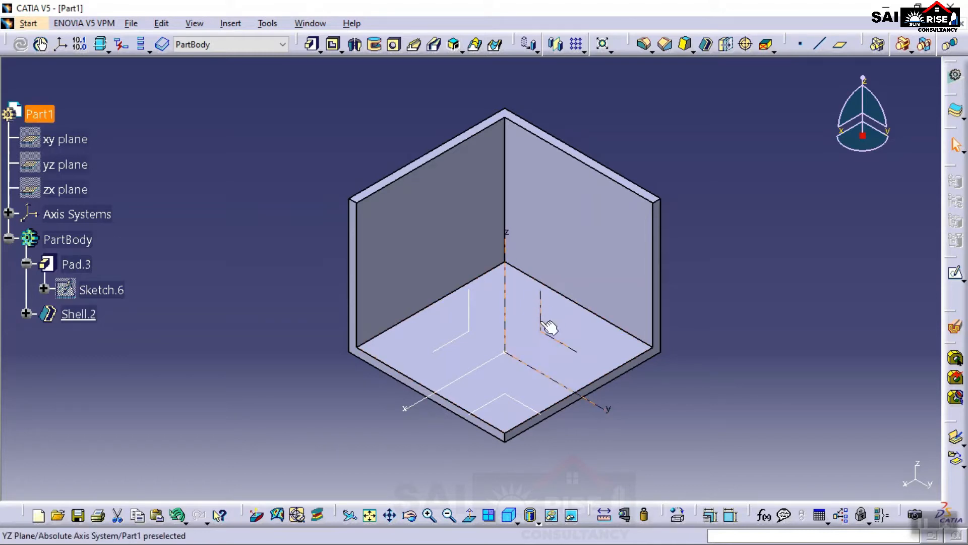
left_click(955, 273)
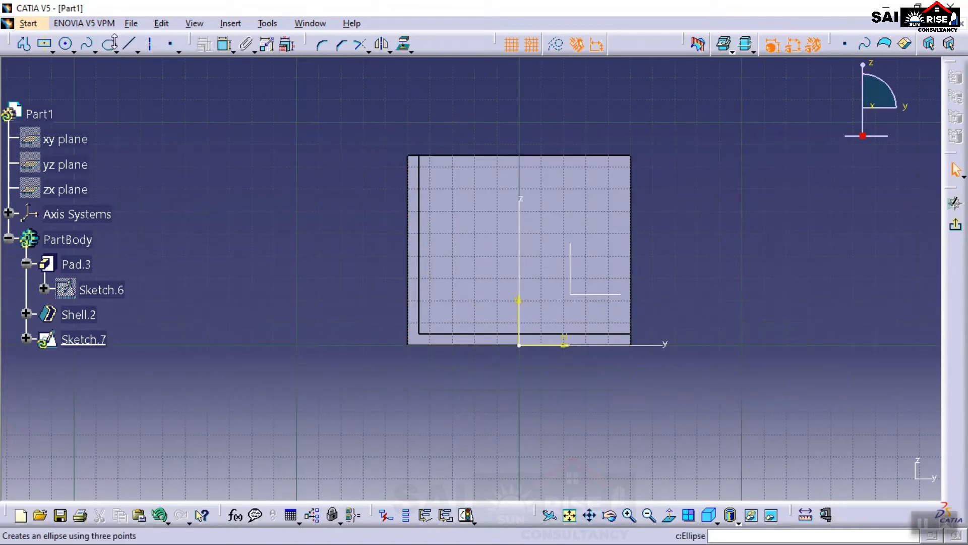
left_click(129, 43)
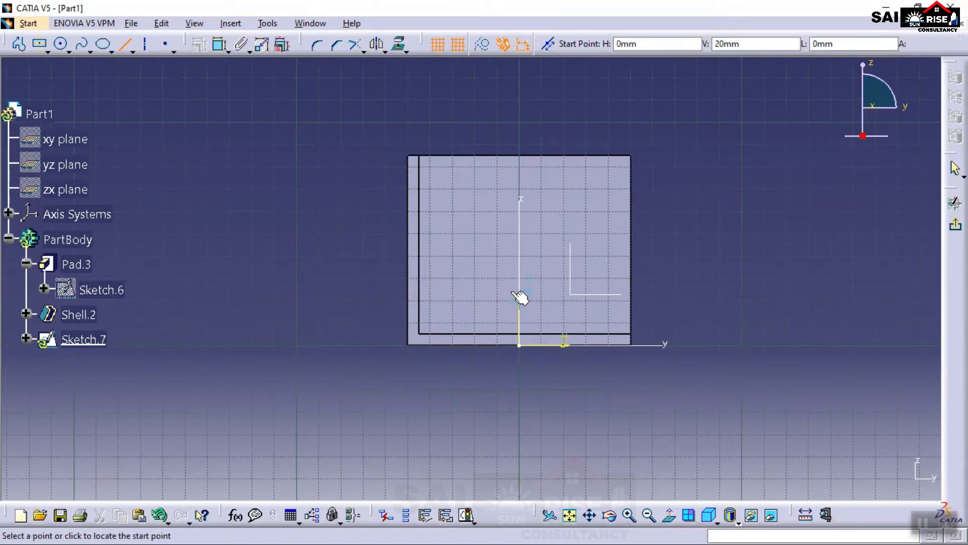
left_click(431, 210)
left_click(584, 322)
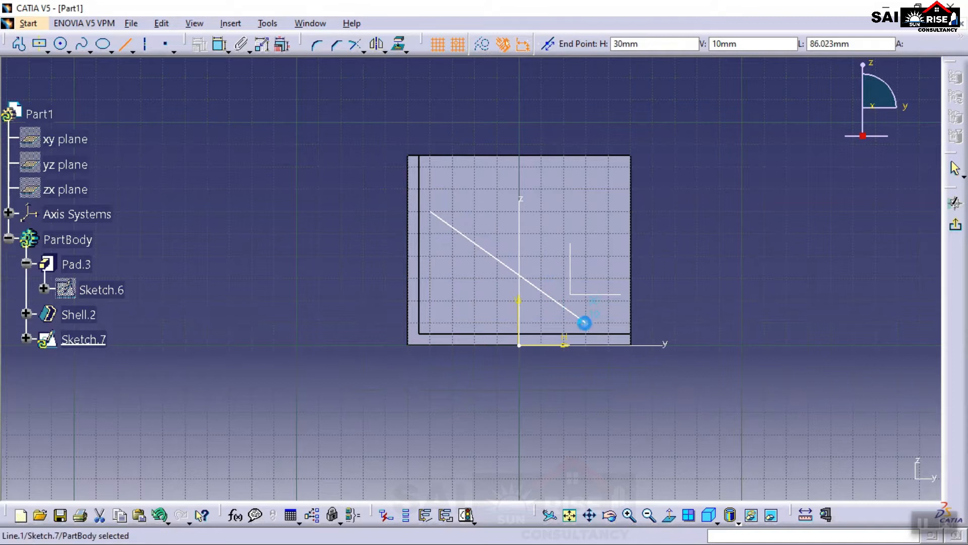
left_click(955, 224)
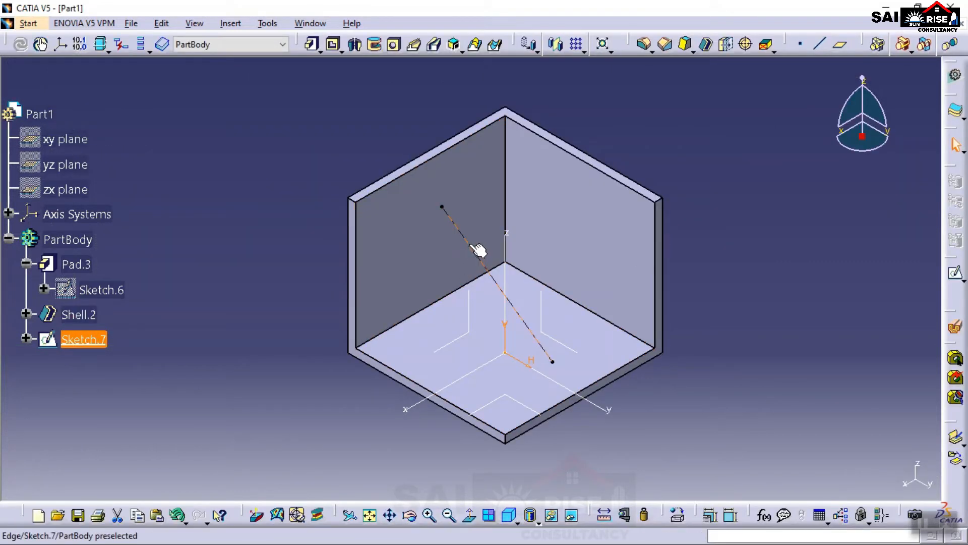
- Start a From Side stiffener using the diagonal line sketch as its profile
mouse_move(400, 253)
middle_mouse_down()
mouse_move(469, 262)
mouse_move(519, 246)
mouse_move(508, 286)
mouse_move(575, 210)
mouse_move(471, 177)
mouse_move(457, 414)
mouse_move(556, 422)
mouse_move(594, 389)
mouse_move(575, 368)
middle_mouse_up()
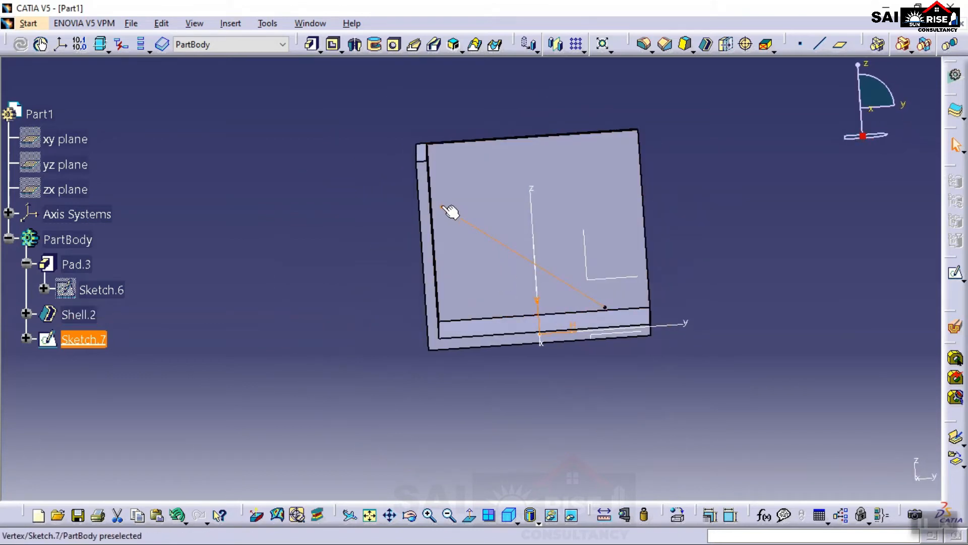
middle_click_drag(464, 262, 426, 205)
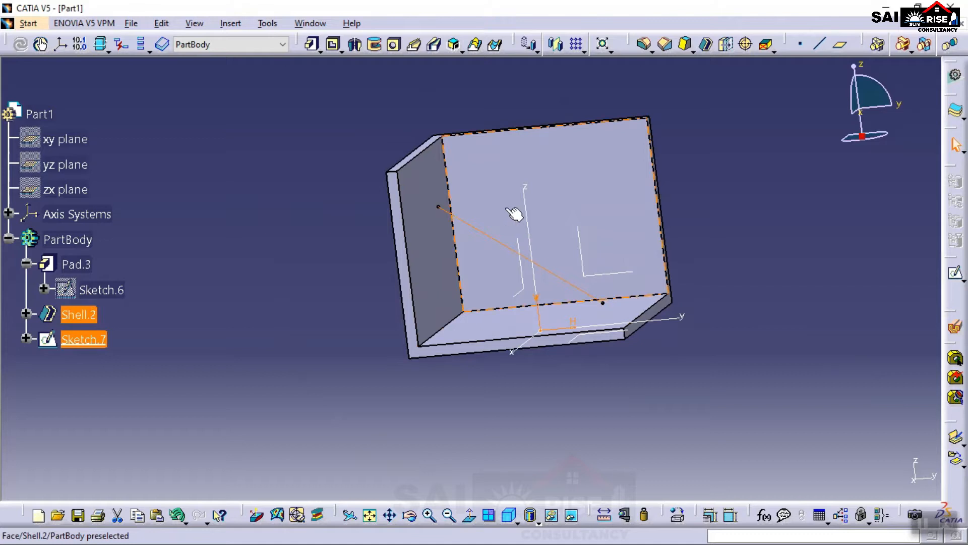
left_click(461, 53)
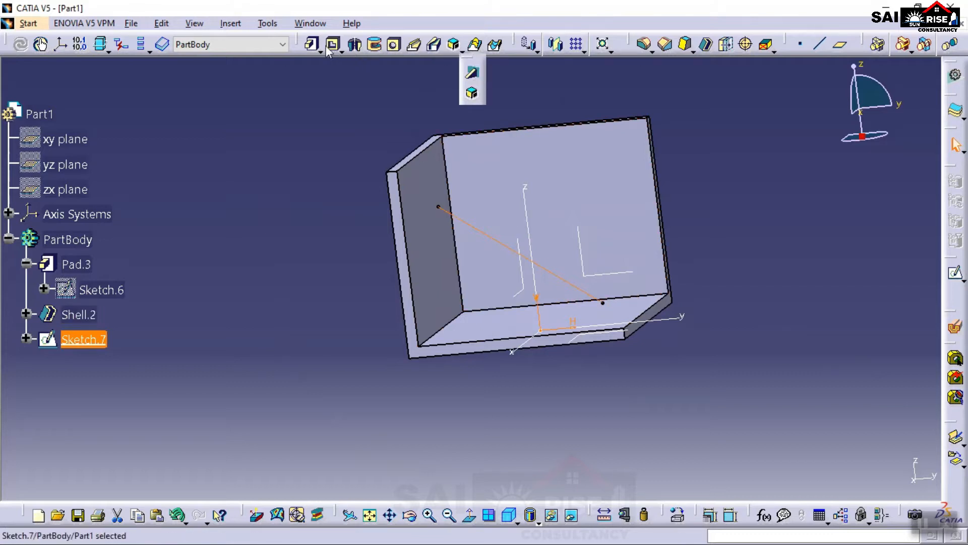
left_click_drag(205, 117, 205, 118)
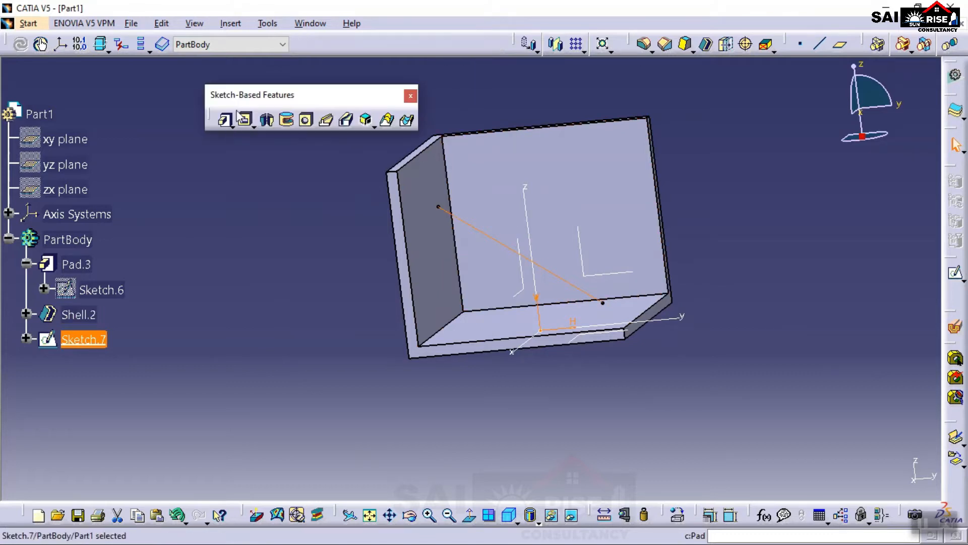
left_click(372, 126)
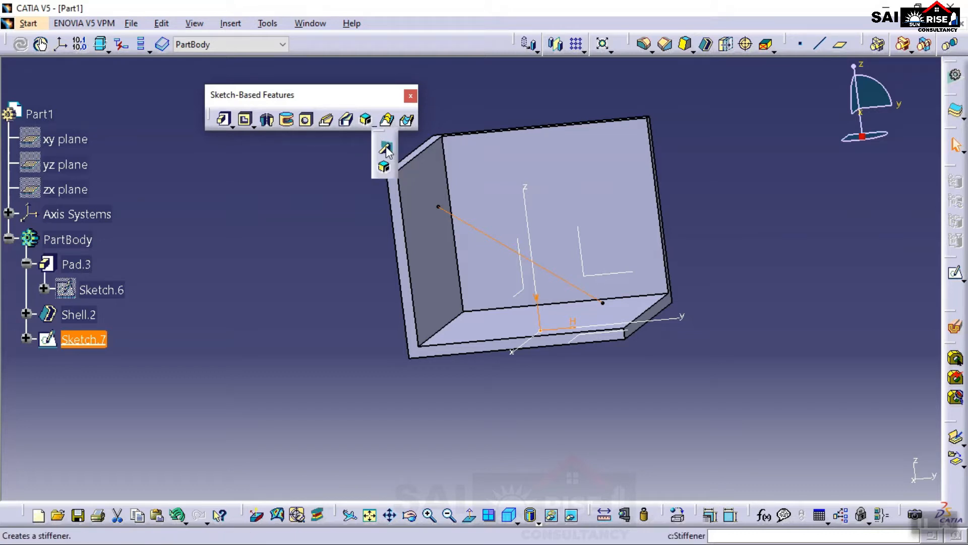
left_click(385, 148)
middle_click_drag(523, 262, 489, 298)
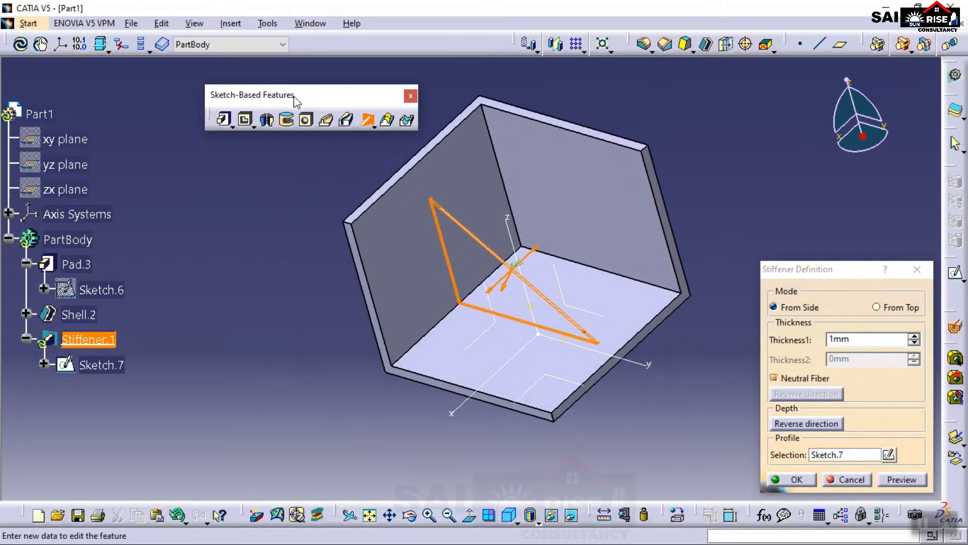
left_click_drag(385, 38, 312, 45)
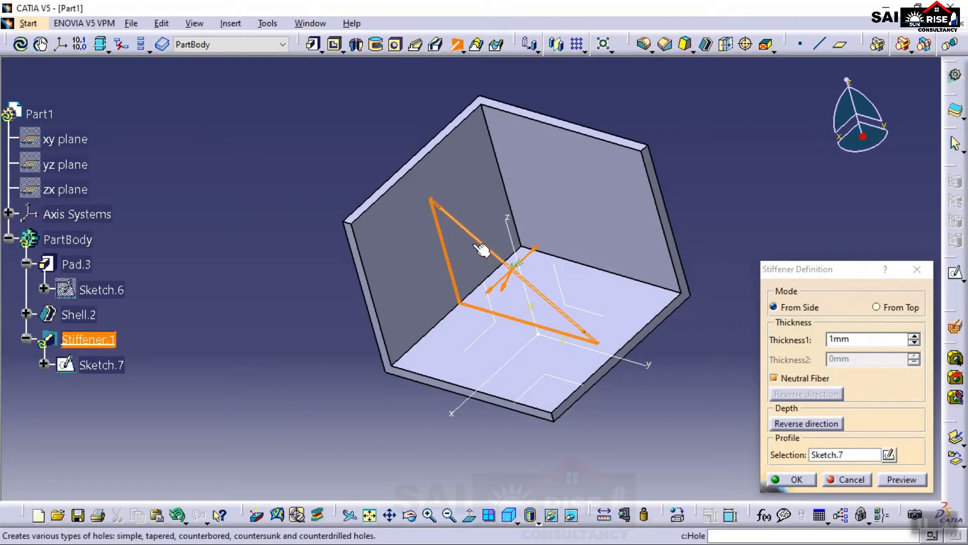
- Set the stiffener's Thickness1 to 8 mm
mouse_move(483, 244)
middle_mouse_down()
mouse_move(484, 154)
mouse_move(476, 162)
mouse_move(483, 232)
mouse_move(411, 221)
middle_mouse_up()
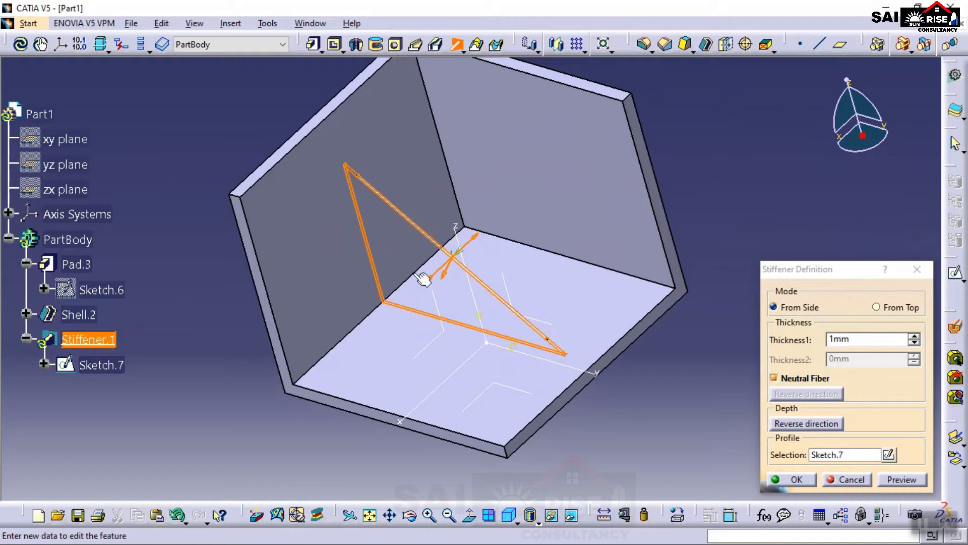
left_click(913, 336)
left_click(913, 336)
left_click(913, 336)
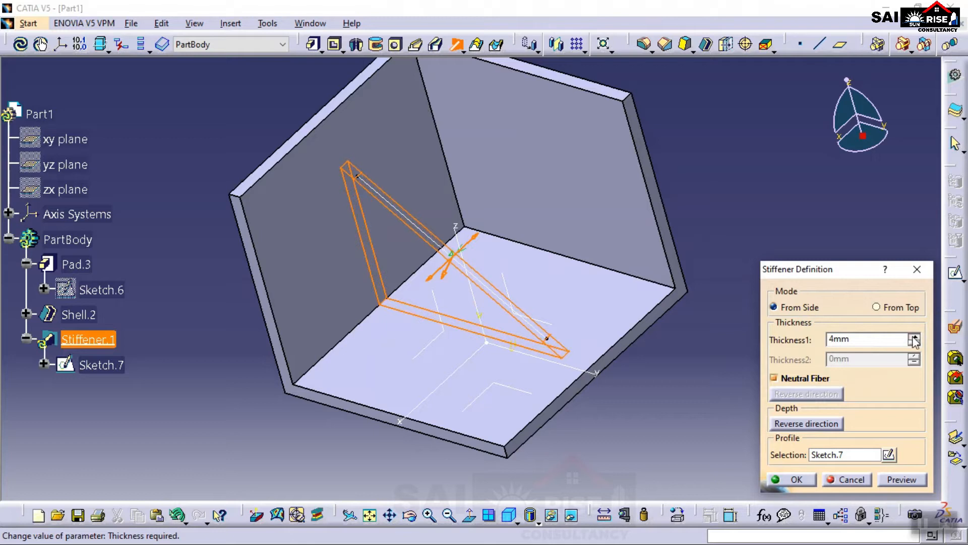
left_click(913, 336)
left_click(913, 337)
left_click(913, 336)
left_click(913, 336)
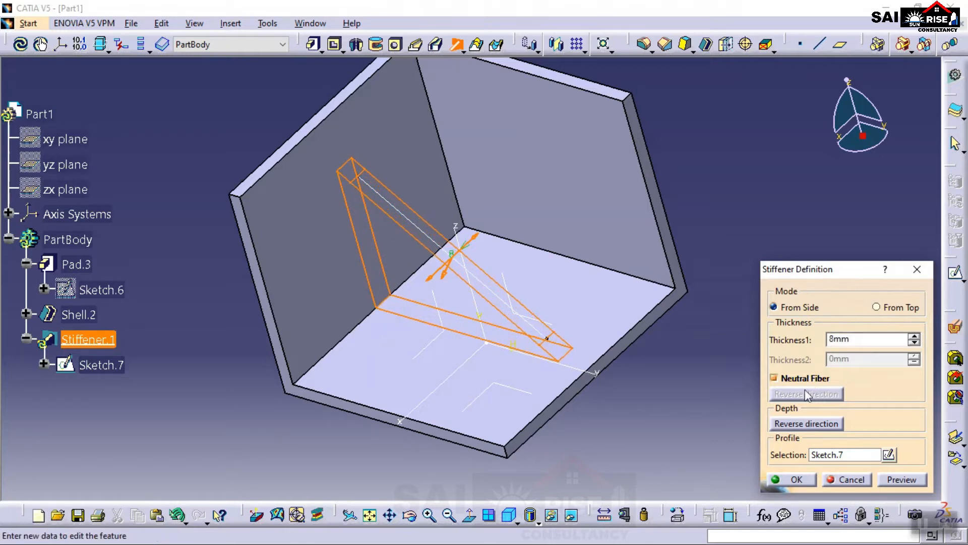
- Disable the stiffener's Neutral Fiber option to flip its thickness between both sides, and re-enable Neutral Fiber
left_click(774, 378)
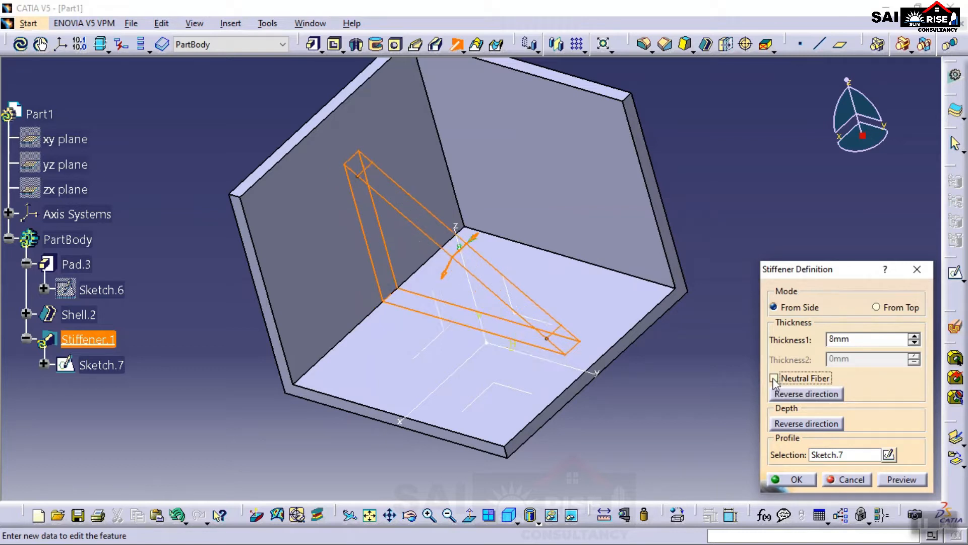
left_click(807, 394)
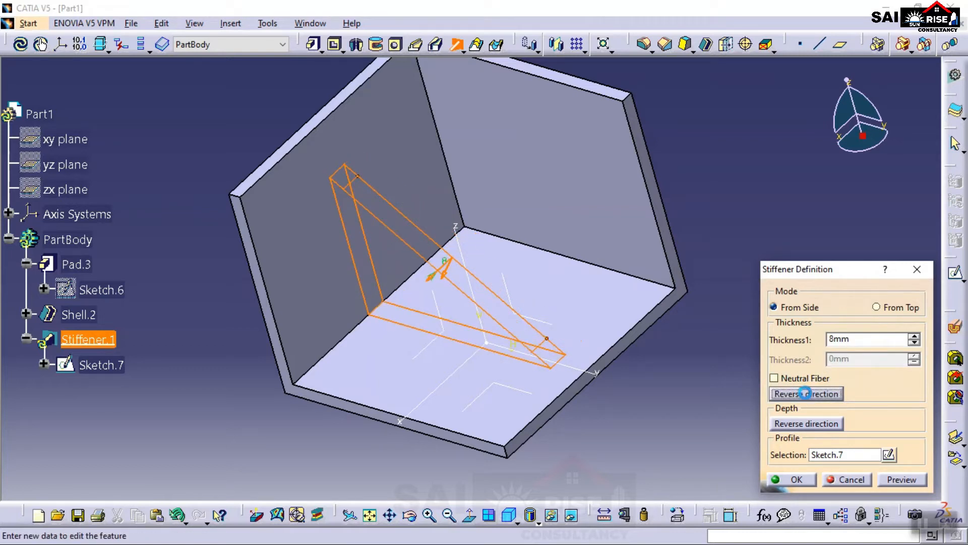
left_click(807, 394)
left_click(807, 394)
left_click(807, 394)
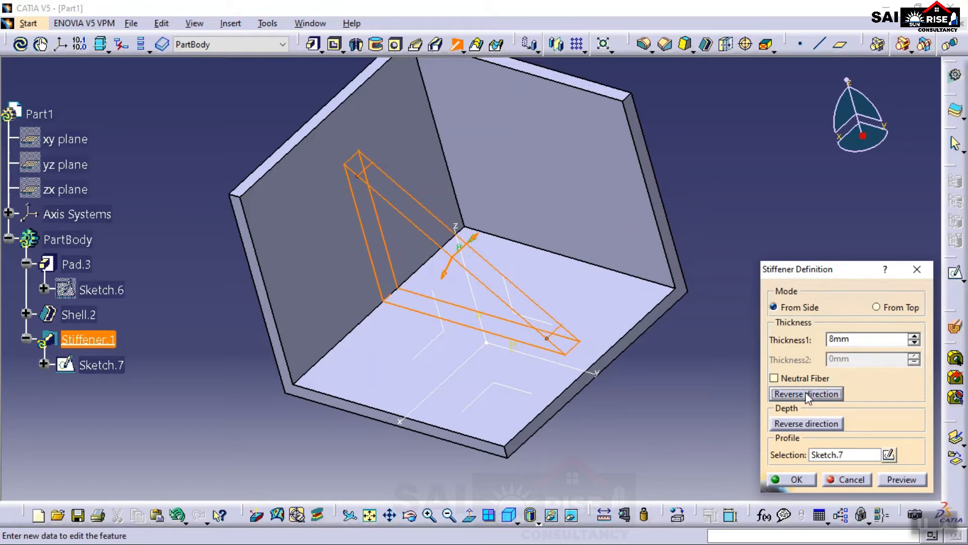
left_click(775, 379)
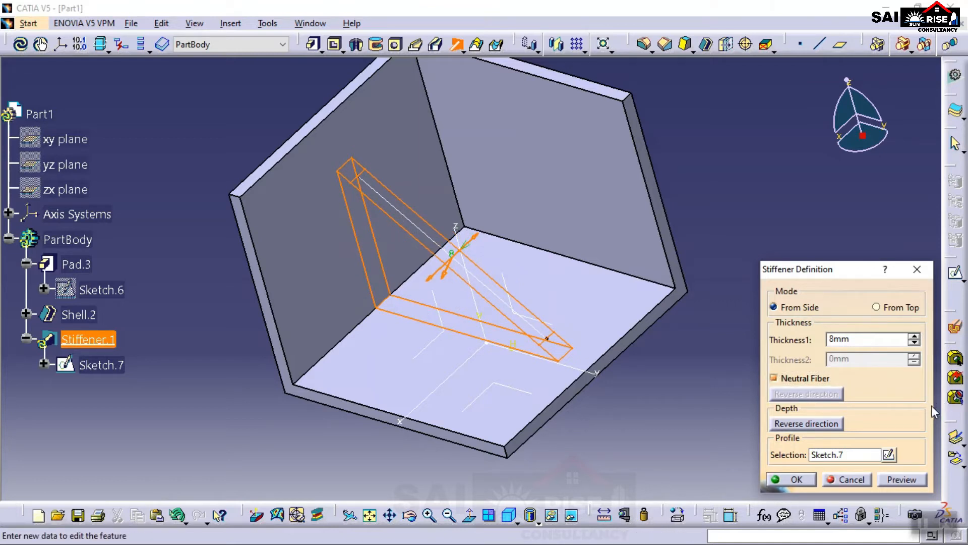
- Try reversing the stiffener's depth away from the walls, inspect the depth arrow, and flip it back toward the wall and floor
left_click(802, 424)
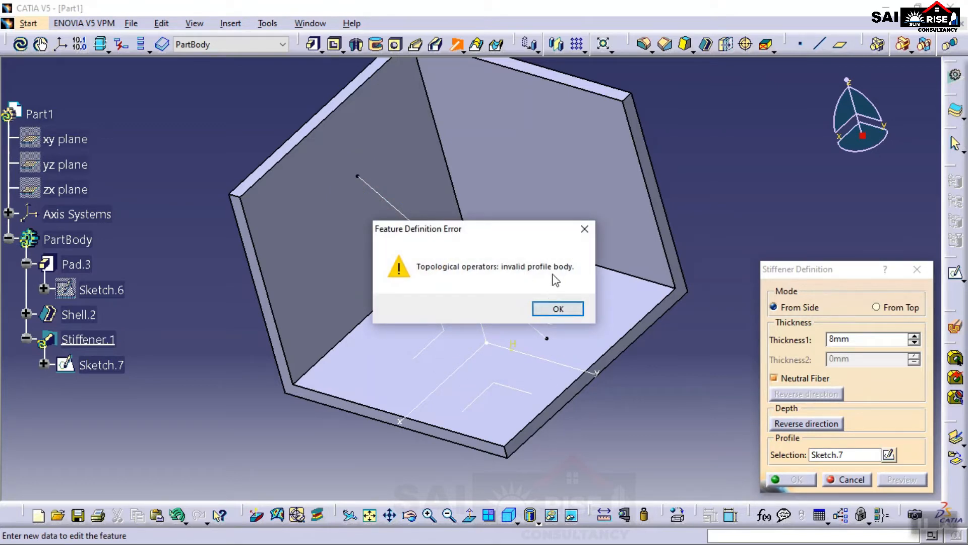
left_click(557, 309)
middle_click_drag(392, 359, 477, 223)
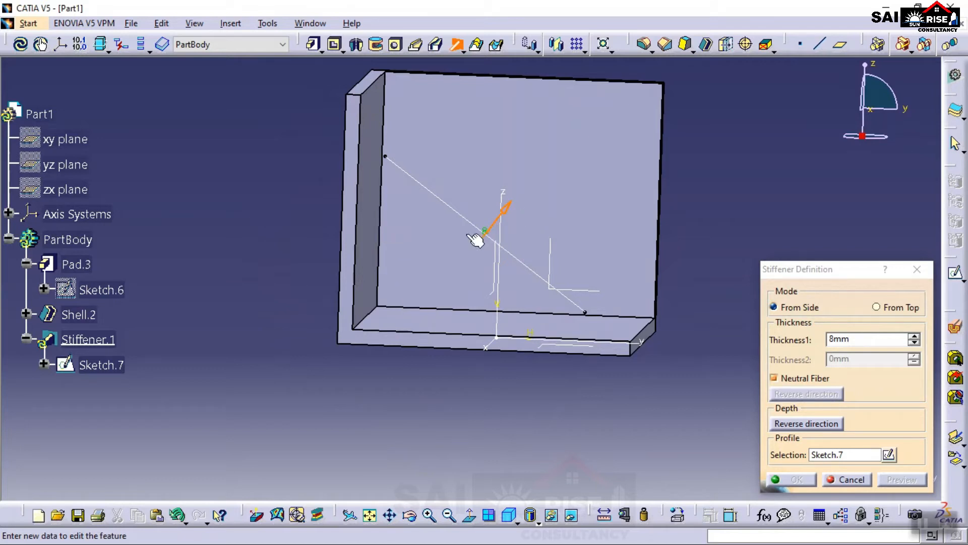
middle_click_drag(547, 222, 555, 132)
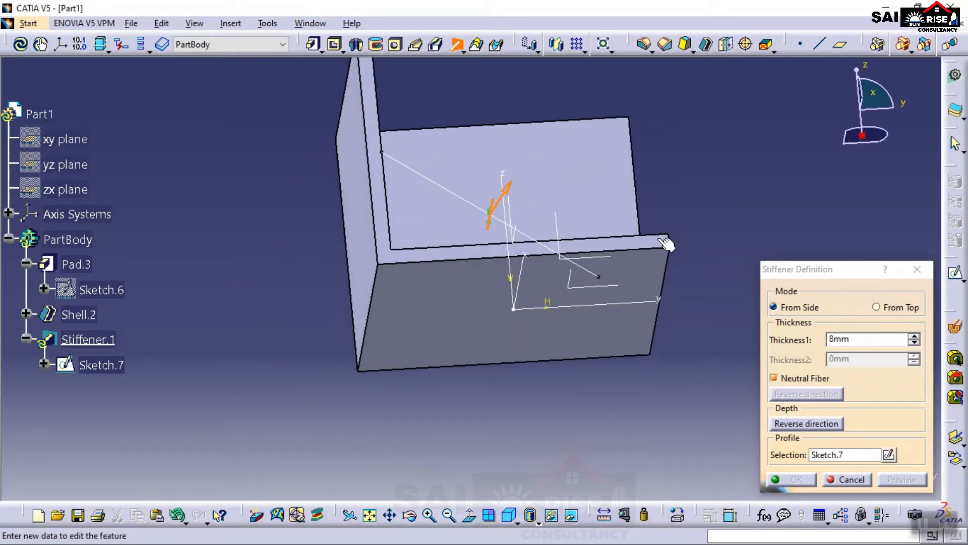
middle_click_drag(532, 140, 485, 231)
middle_click_drag(597, 225, 329, 251)
left_click(432, 260)
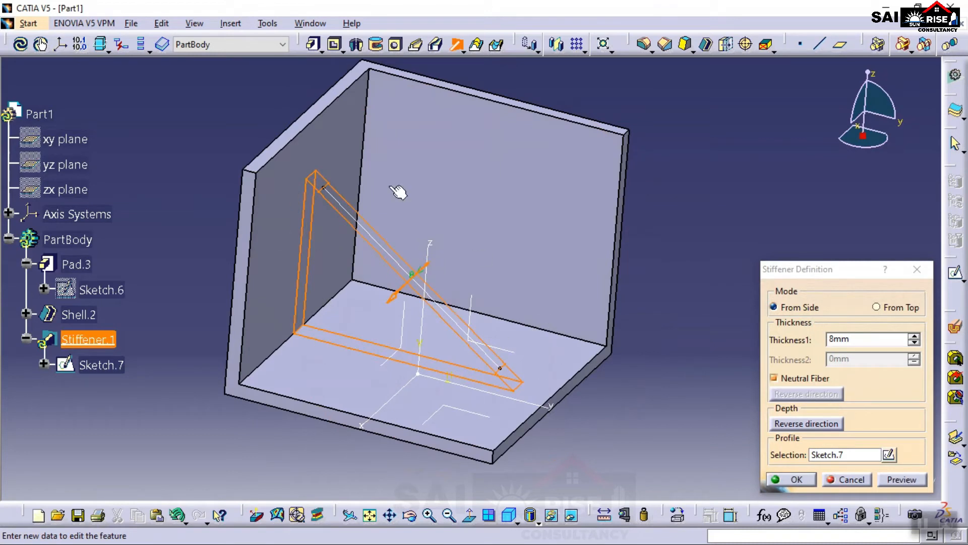
- Try reversing the stiffener's depth direction once more and restore it toward the wall and floor
left_click(807, 425)
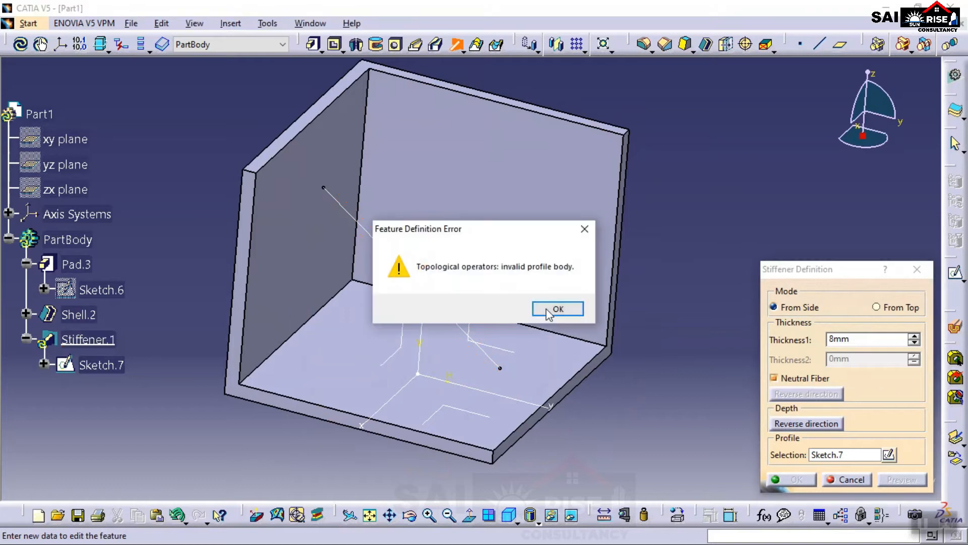
left_click(558, 308)
left_click(807, 426)
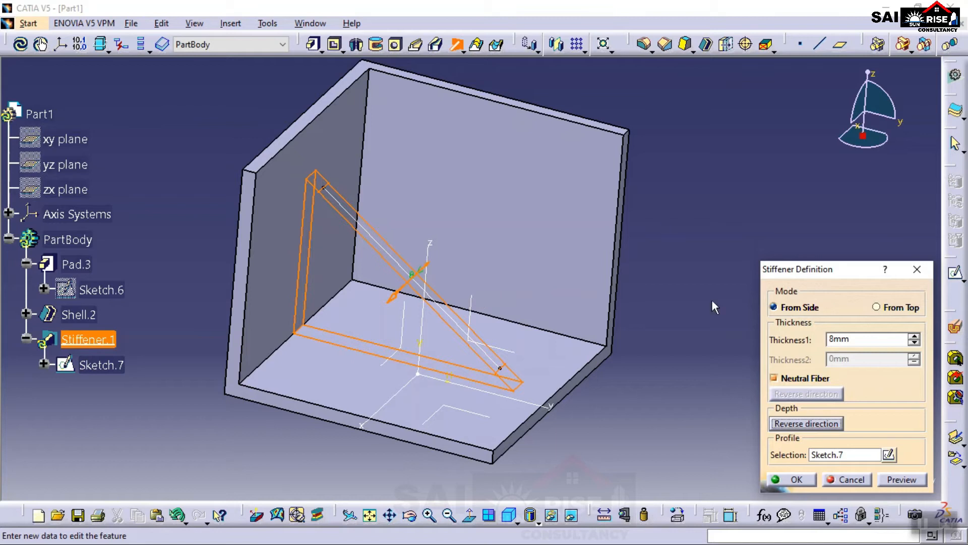
- Preview and create the 8 mm From Side stiffener, and examine the finished rib against the wall and floor
left_click(904, 480)
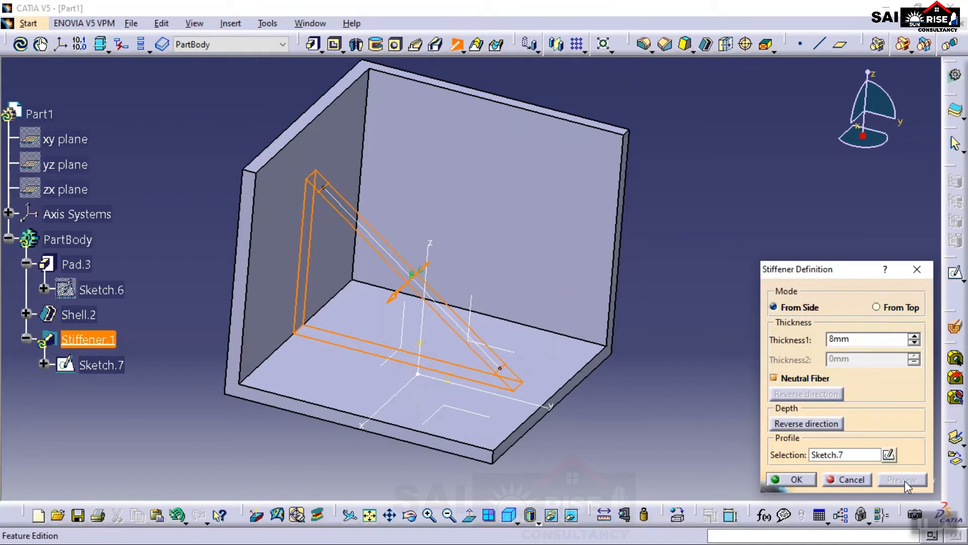
left_click(801, 482)
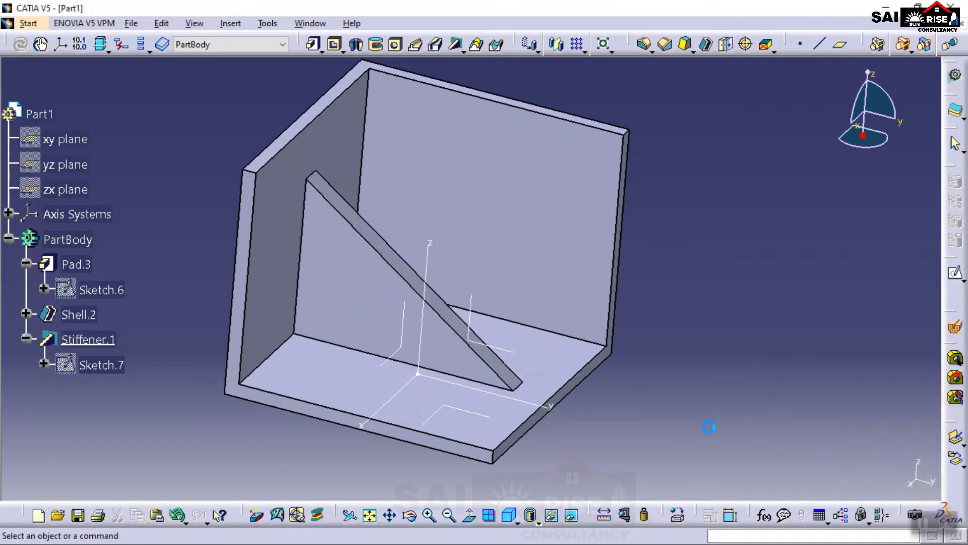
middle_click_drag(677, 323, 649, 357)
middle_click_drag(368, 402, 261, 263)
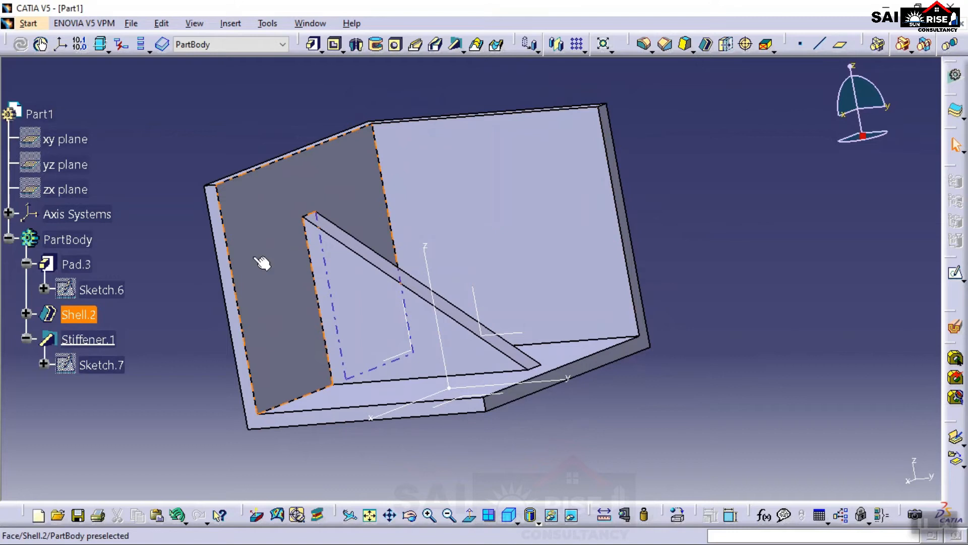
middle_click_drag(489, 210, 515, 311)
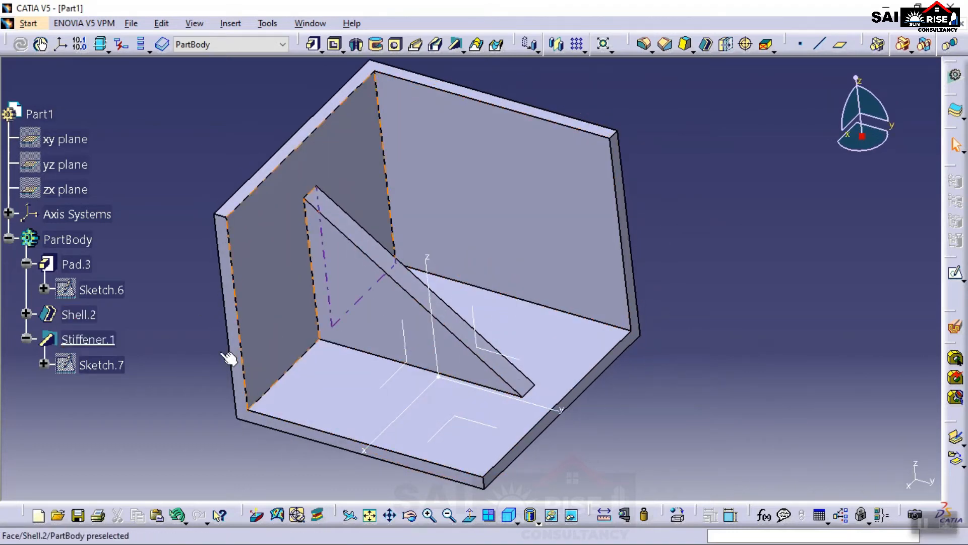
- Delete the diagonal stiffener together with its line sketch
right_click(94, 341)
left_click(126, 249)
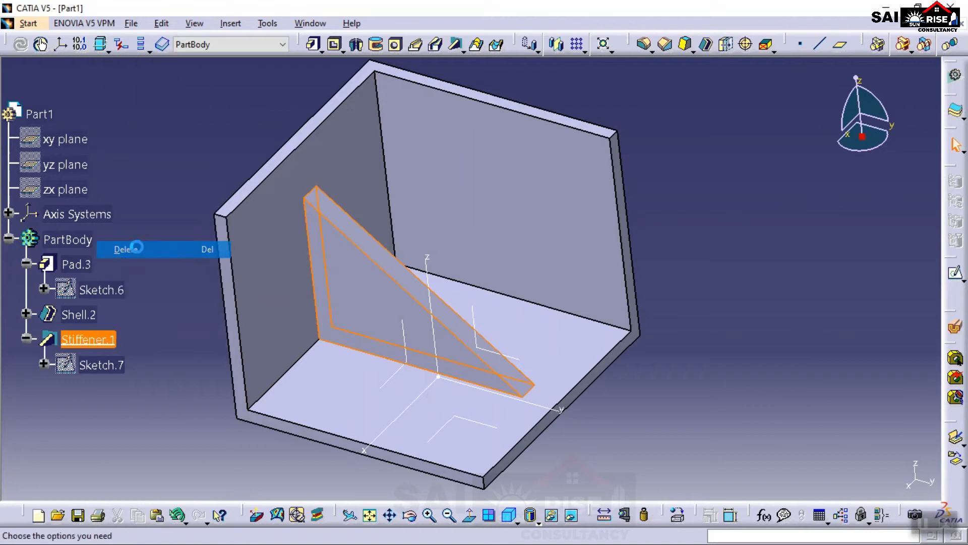
left_click(748, 334)
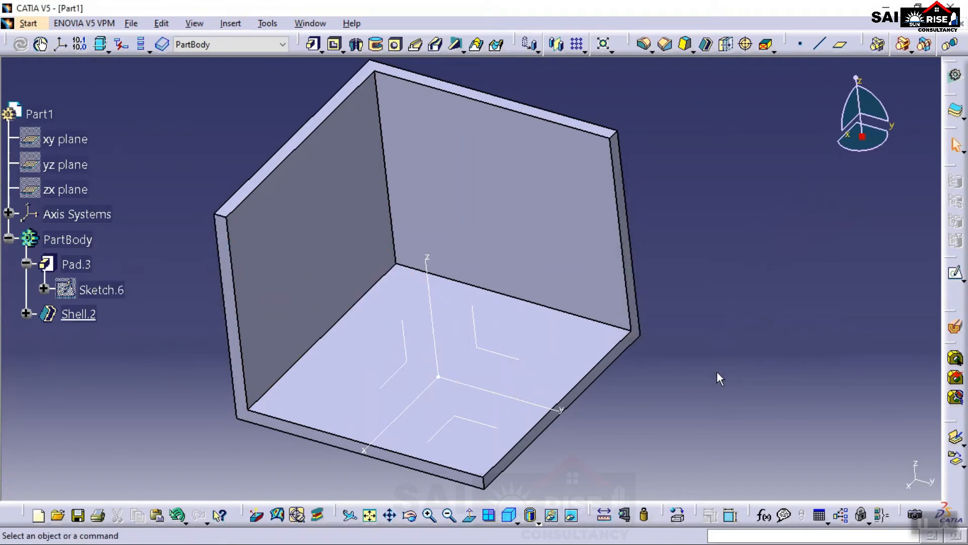
- Edit the shell's faces to remove, keeping the +Y side face and removing the back face instead, to leave two parallel side walls
left_click(78, 315)
right_click(79, 316)
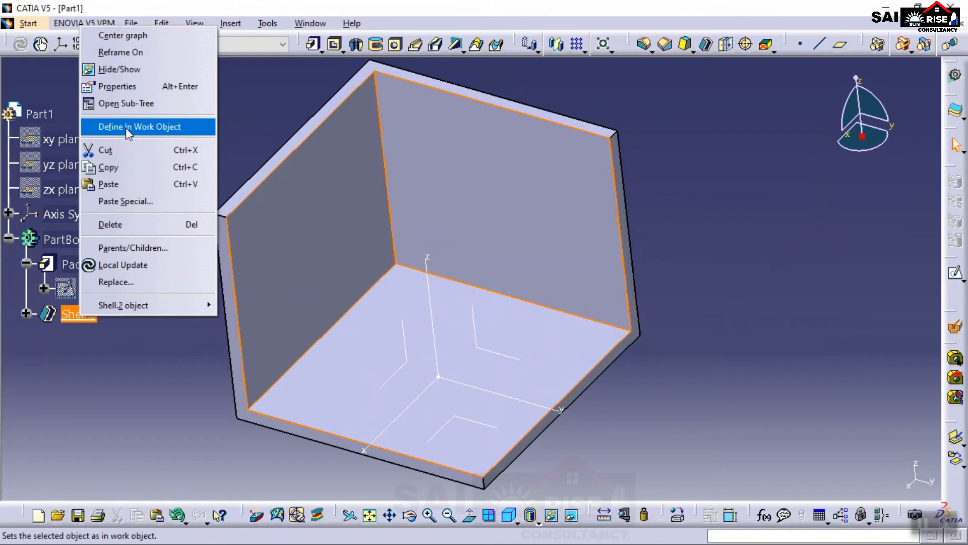
double_click(82, 319)
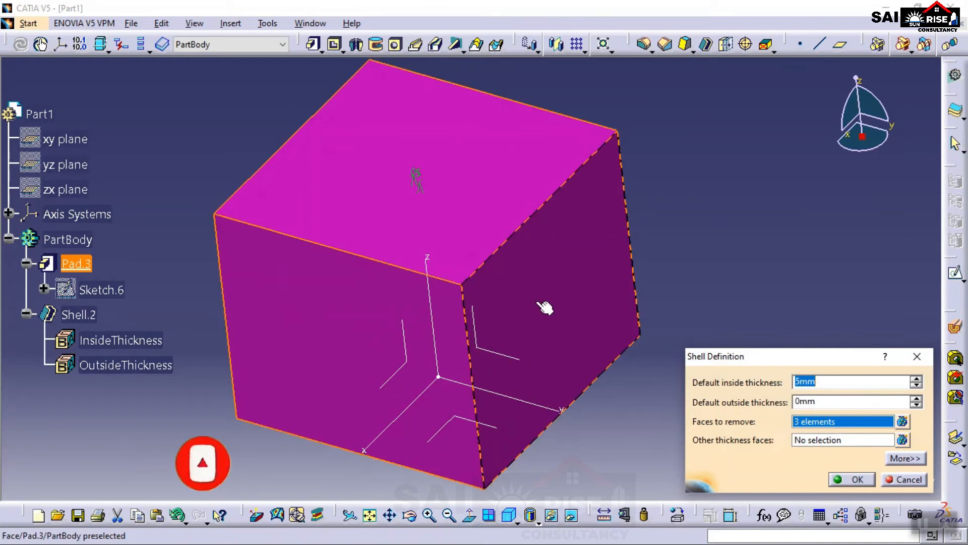
left_click(555, 303)
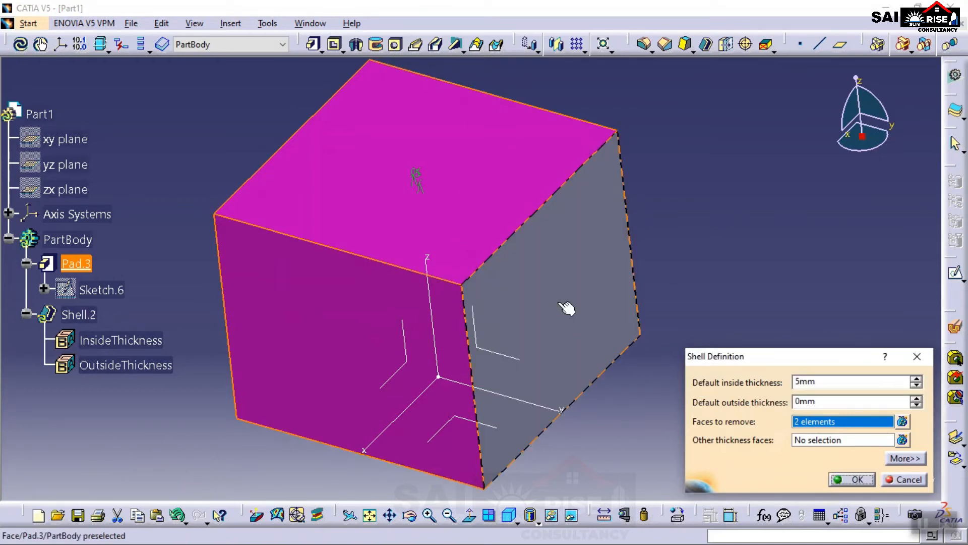
mouse_move(443, 217)
middle_mouse_down()
mouse_move(407, 257)
mouse_move(439, 215)
middle_mouse_up()
left_click(428, 187)
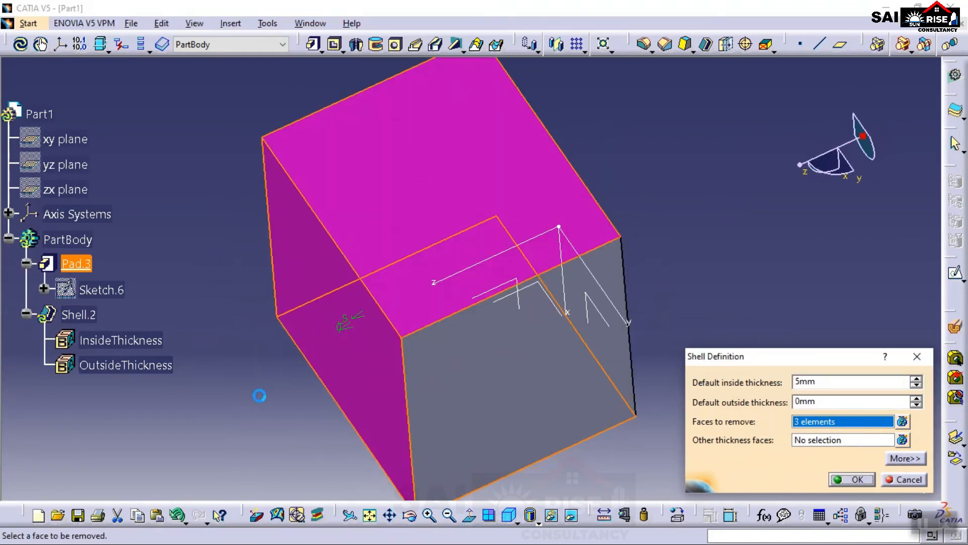
middle_click_drag(328, 391, 444, 217)
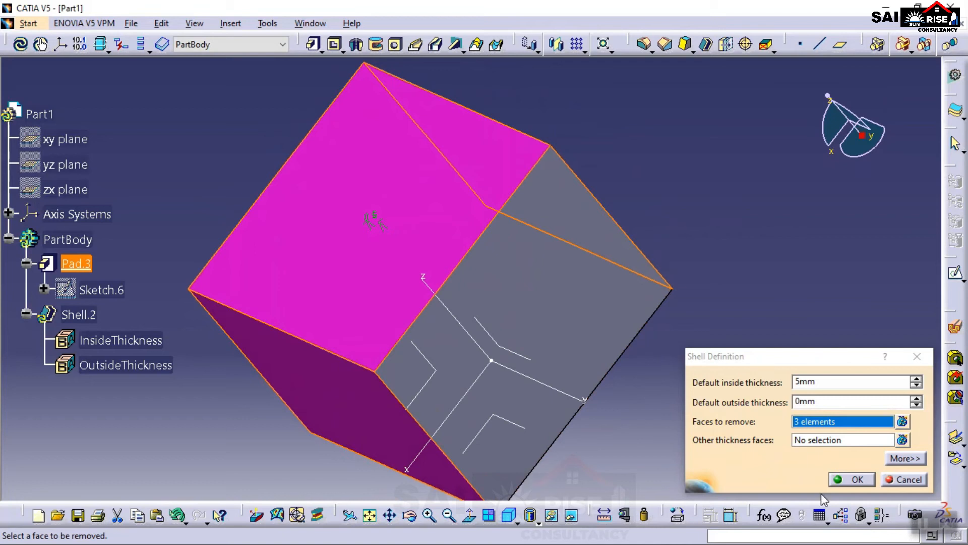
left_click(852, 479)
- Open a new sketch on the narrow top face of the +Y side wall
middle_click_drag(456, 367, 612, 335)
middle_click_drag(391, 485, 611, 323)
middle_click_drag(458, 174, 454, 204)
middle_click_drag(625, 333, 611, 221, "ctrl")
left_click(598, 183)
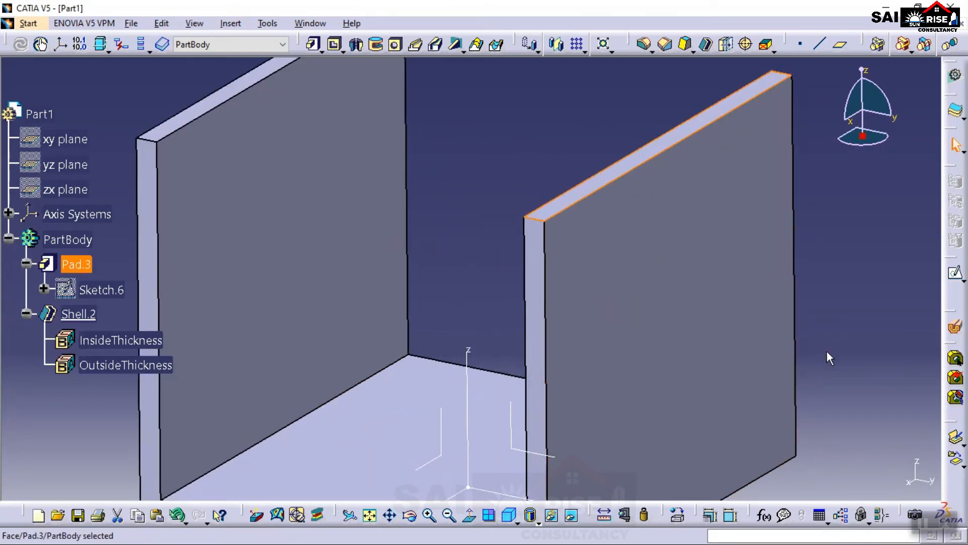
left_click(956, 273)
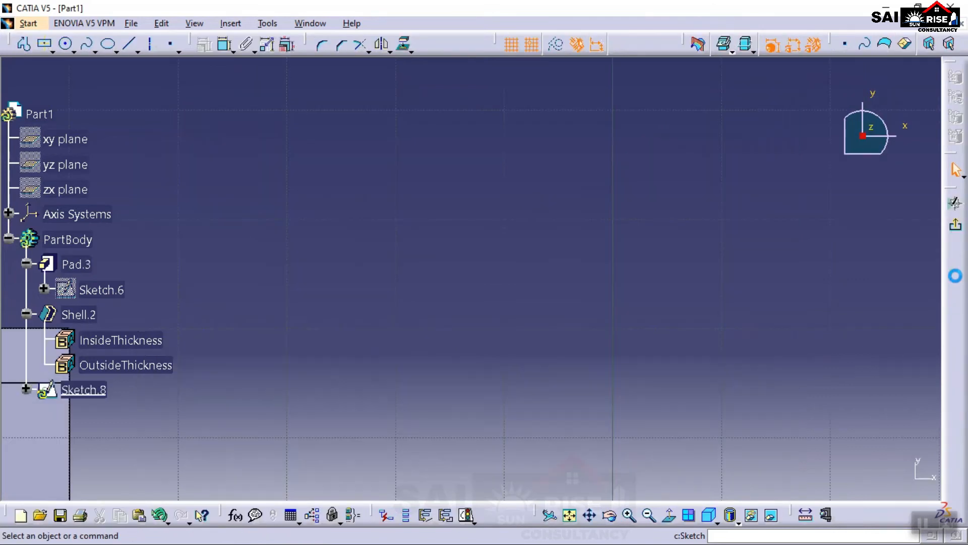
left_click(570, 514)
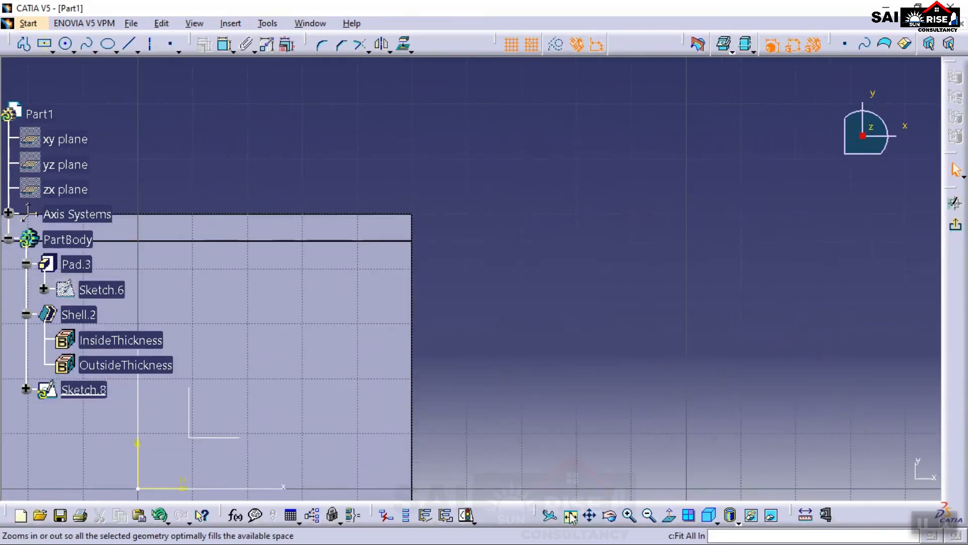
- Sketch a four-point spline between the two side walls, running from about (-30, -40) mm to about (20, 40) mm
left_click(84, 48)
left_click(402, 375)
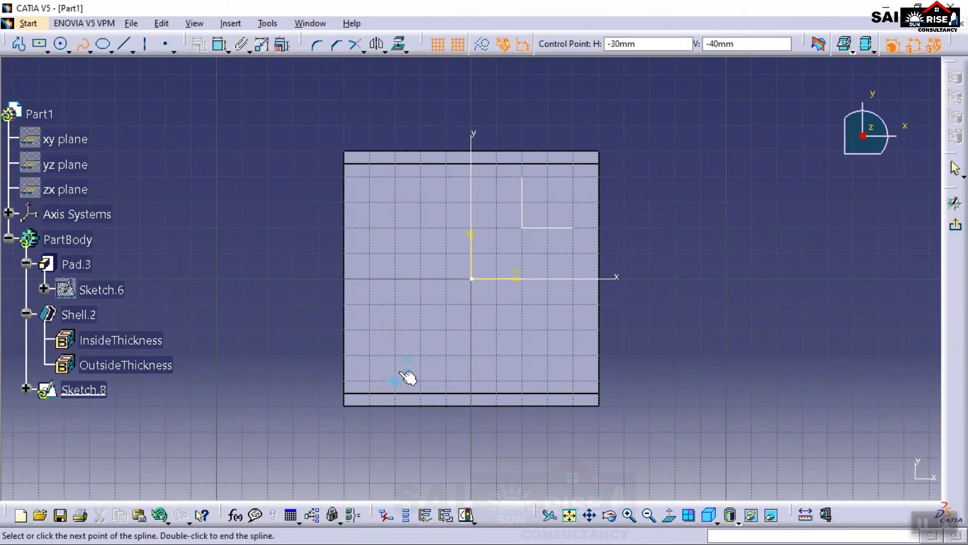
left_click(496, 224)
left_click(522, 176)
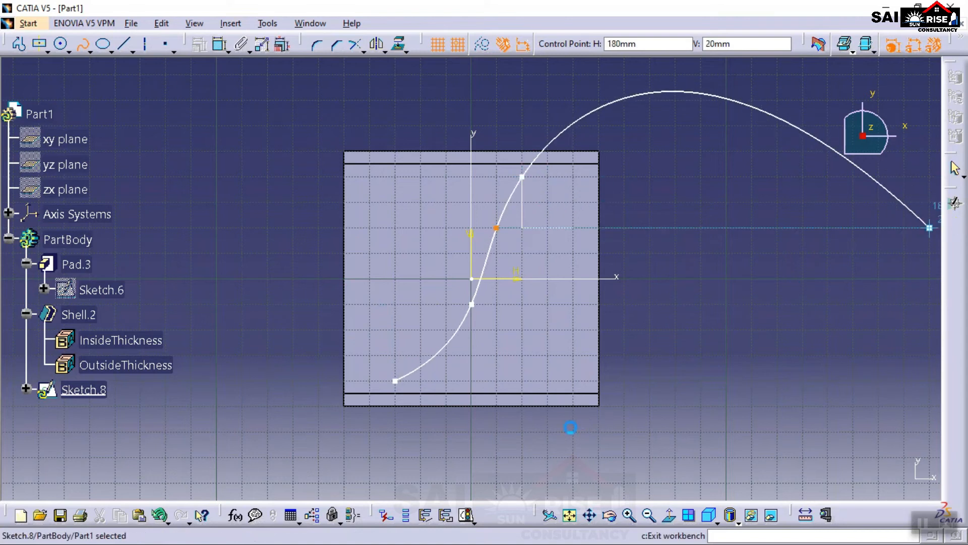
- Try to create an 8 mm stiffener from the spline sketch in From Side and From Top modes, and cancel it
mouse_move(490, 448)
middle_mouse_down()
mouse_move(515, 452)
mouse_move(570, 434)
mouse_move(563, 428)
middle_mouse_up()
left_click(456, 48)
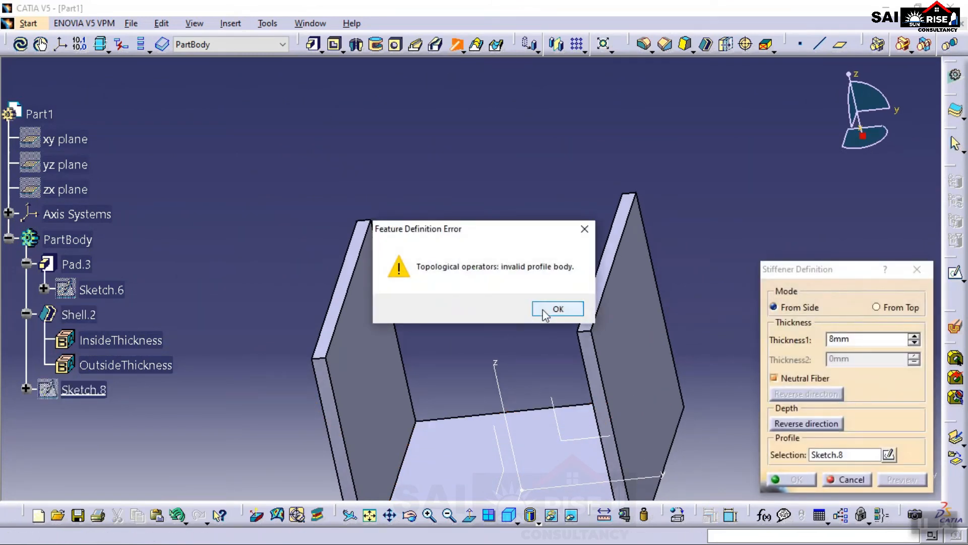
left_click(557, 309)
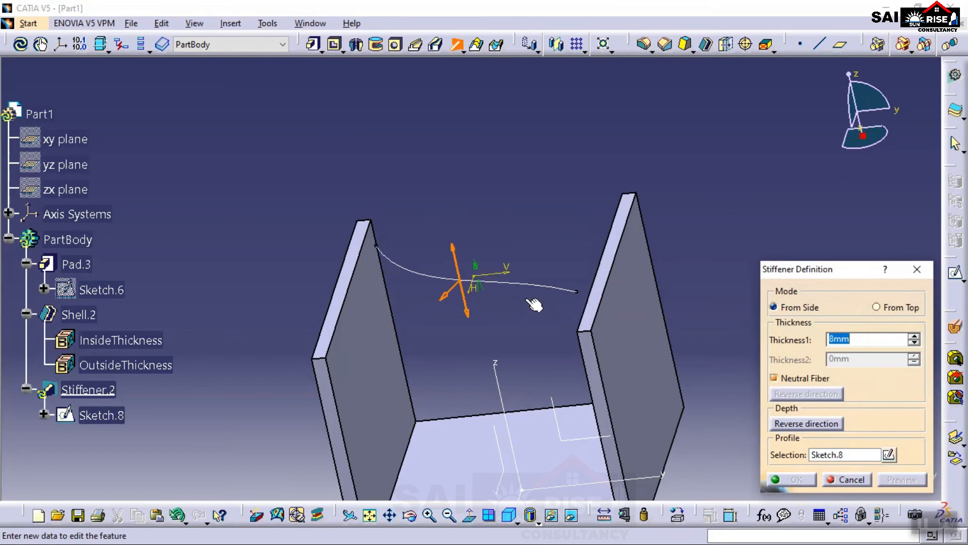
left_click(876, 307)
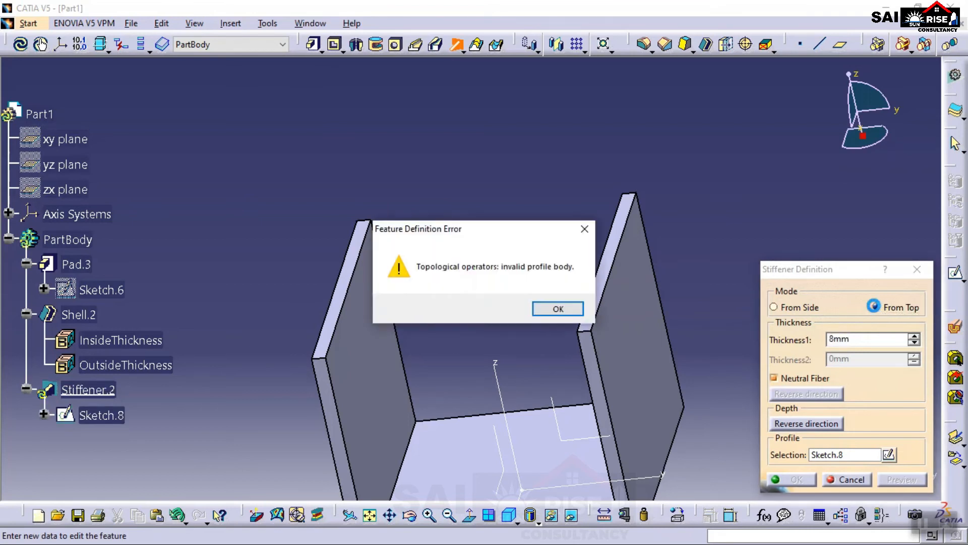
left_click(555, 308)
middle_click_drag(537, 255, 538, 354)
left_click(839, 481)
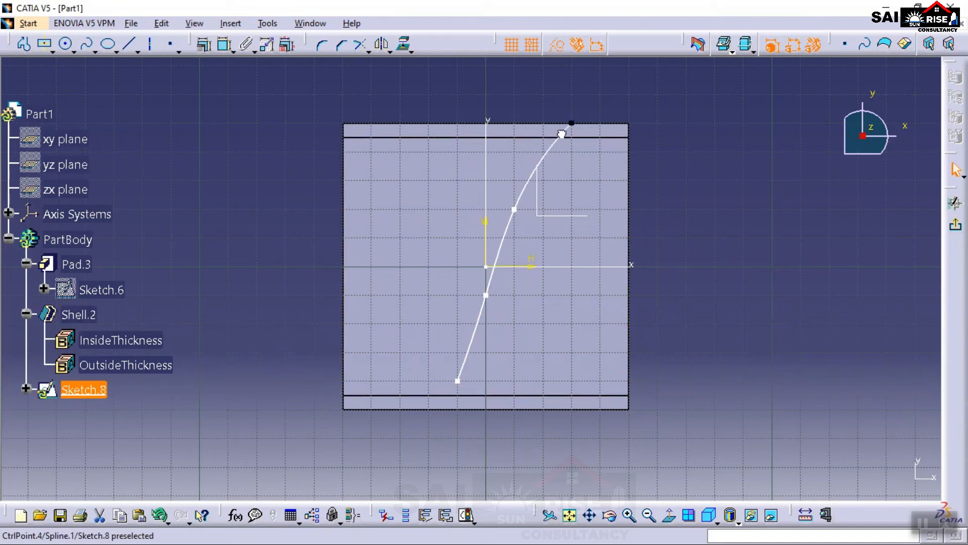
- Adjust the spline's end points to lie just inside the side walls, and start a From Top stiffener using the spline as profile
left_click_drag(460, 389, 440, 397)
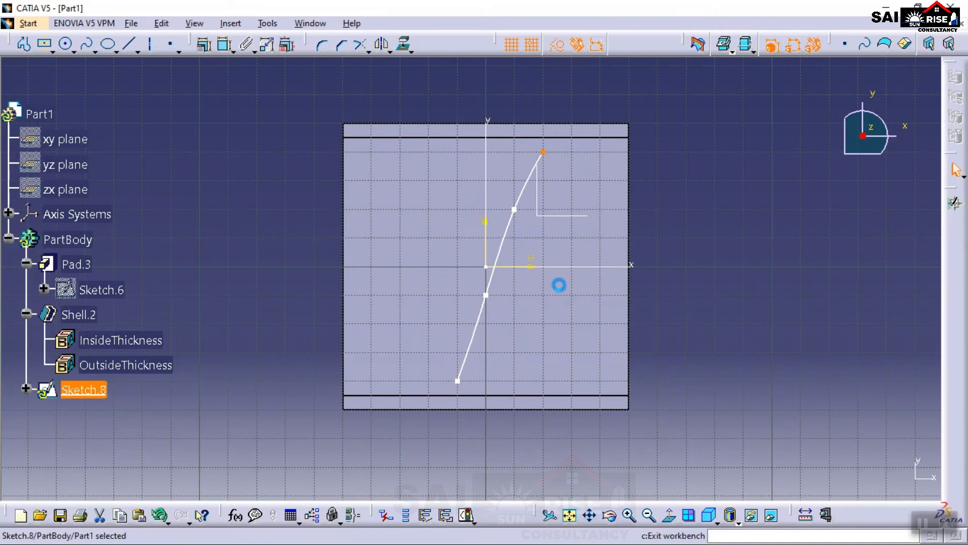
left_click(457, 45)
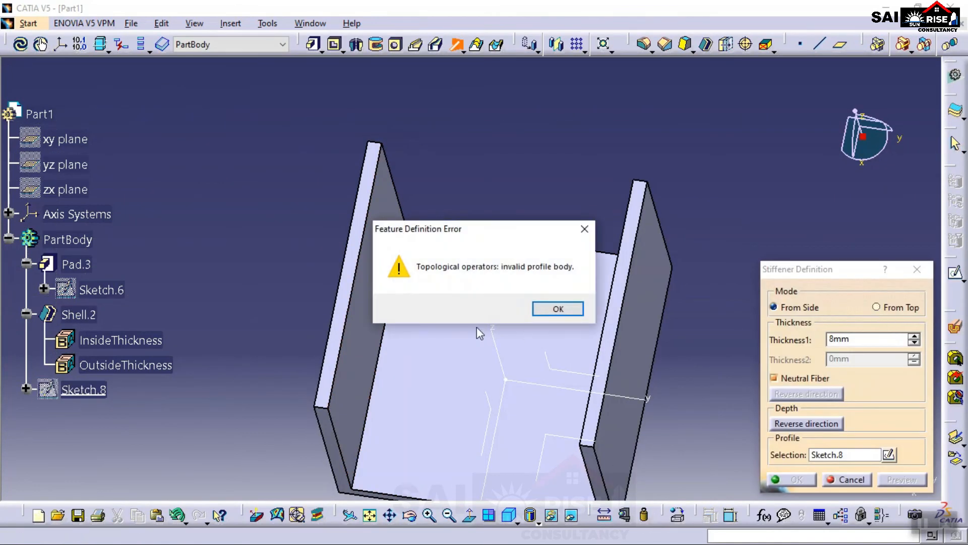
left_click(558, 309)
left_click(877, 307)
- Preview and create the 8 mm From Top stiffener between the side walls, and examine the curved rib from several angles
middle_click_drag(510, 352, 469, 247)
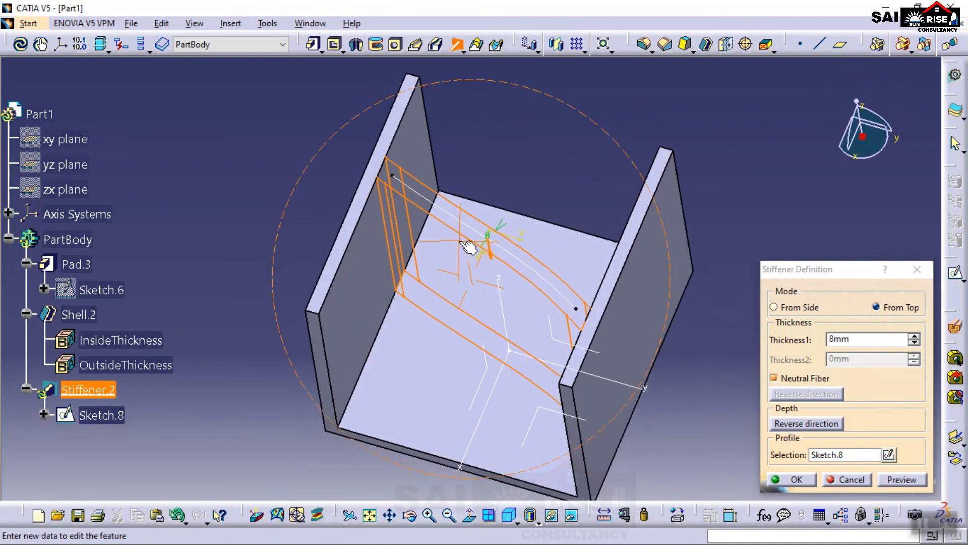
middle_click_drag(490, 302, 511, 237)
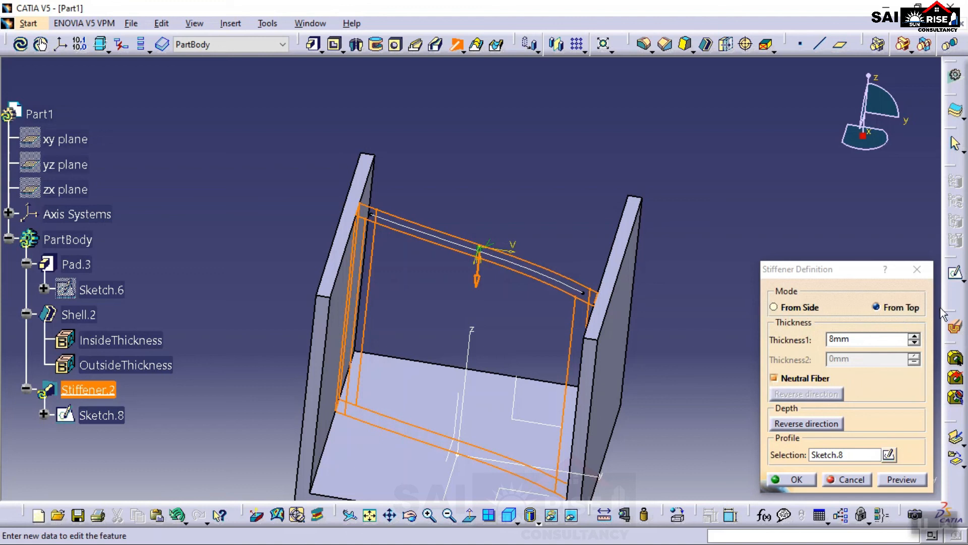
left_click(902, 481)
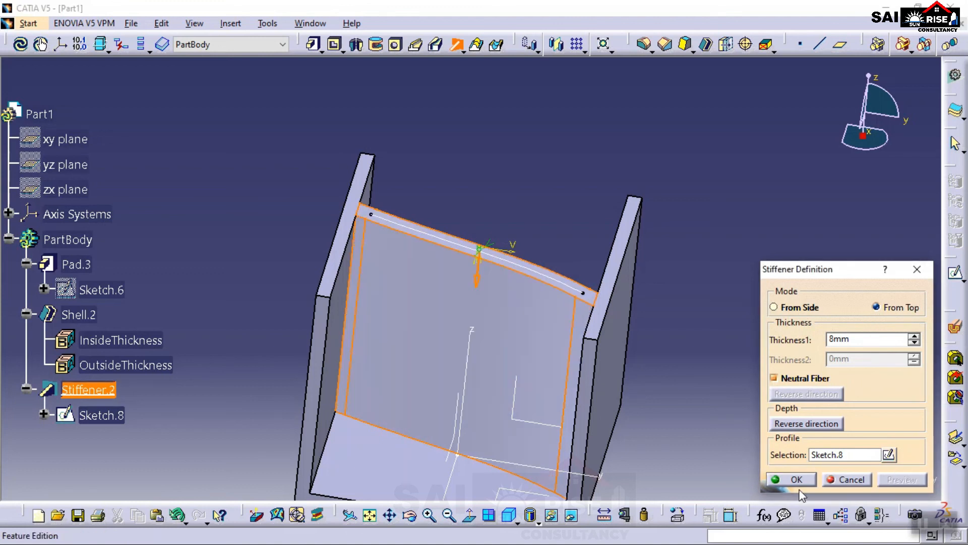
left_click(791, 480)
middle_click_drag(544, 225, 473, 383)
right_click(449, 292)
left_click(696, 372)
middle_click_drag(459, 305, 434, 260)
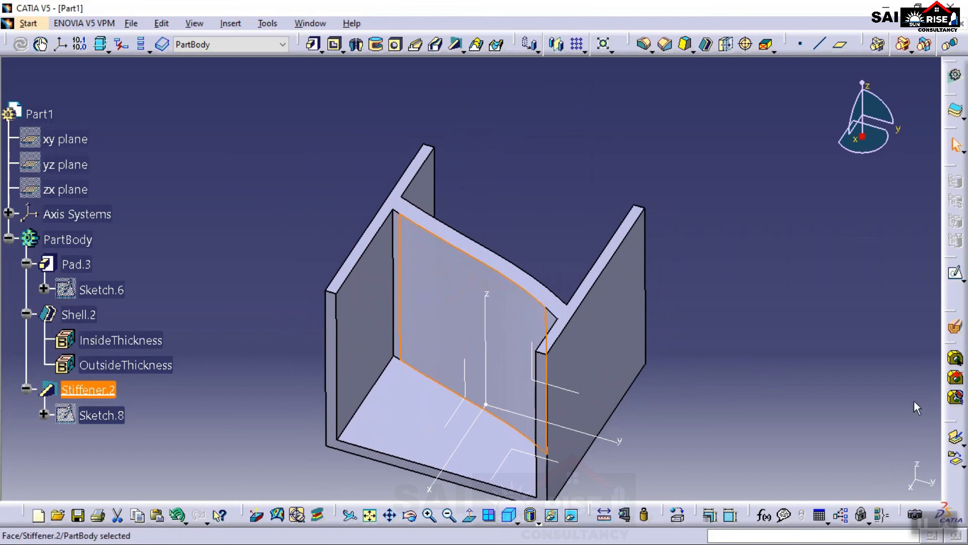